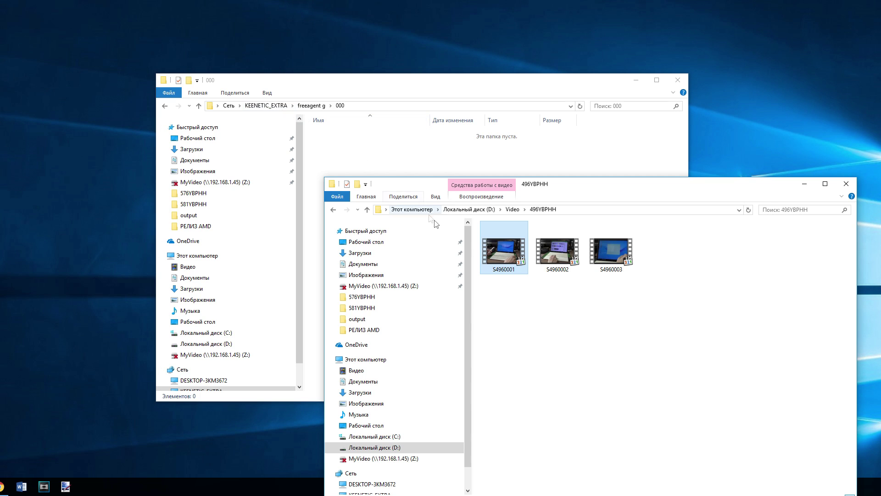
- Copy video S4960001 from 496YBPHH to network folder 000 on KEENETIC_EXTRA, minimize the source window and place the copy progress window over the destination
drag(513, 252, 400, 164)
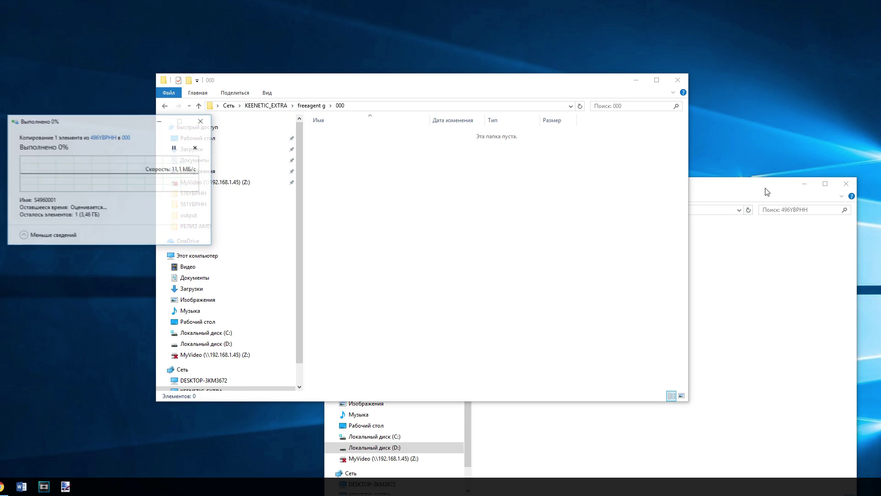
click(804, 184)
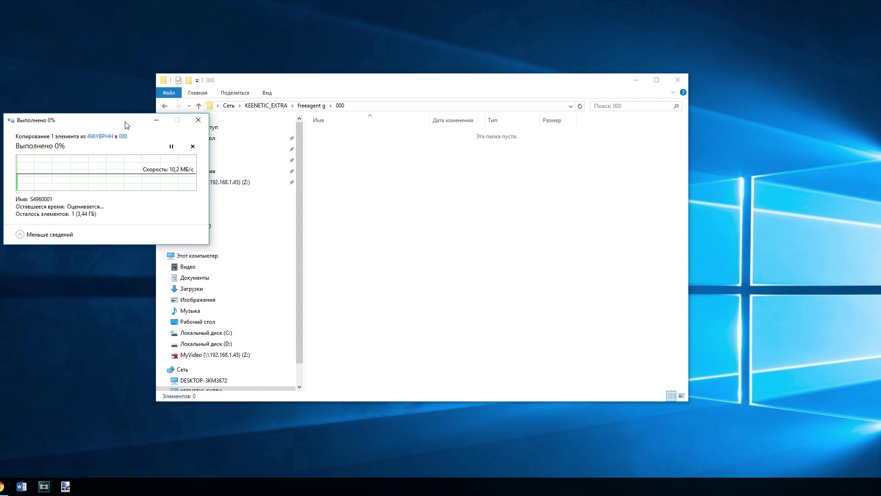
drag(126, 122, 442, 183)
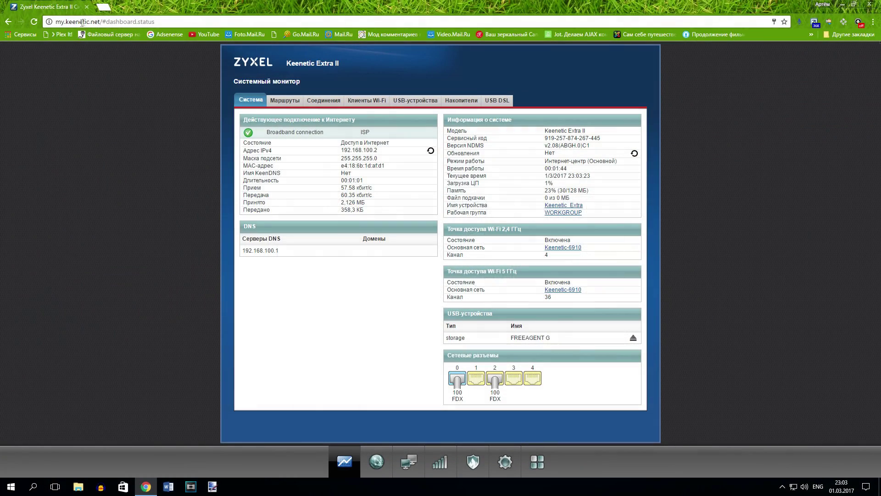
- In the browser at my.keenetic.net, examine the router's system monitor: routes, connections, Wi-Fi clients, USB devices, FREEAGENT G storage contents and USB DSL statistics
click(99, 22)
click(99, 22)
drag(99, 22, 49, 24)
click(81, 127)
click(293, 101)
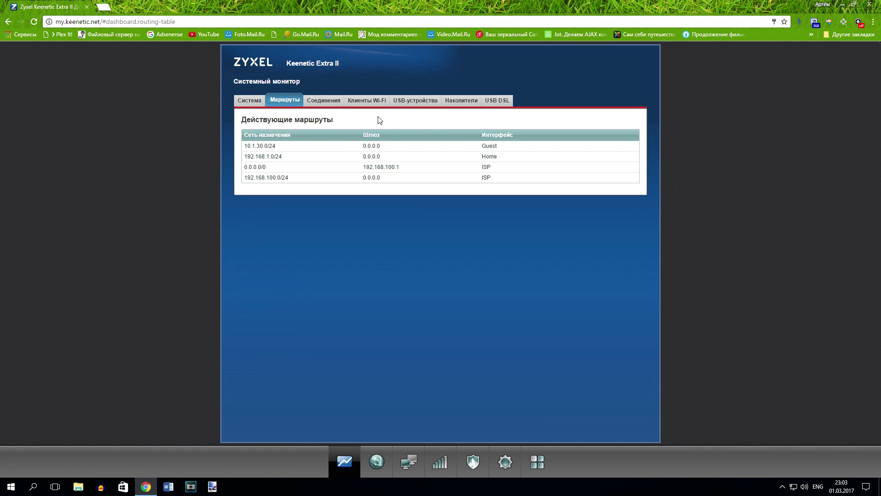
click(327, 106)
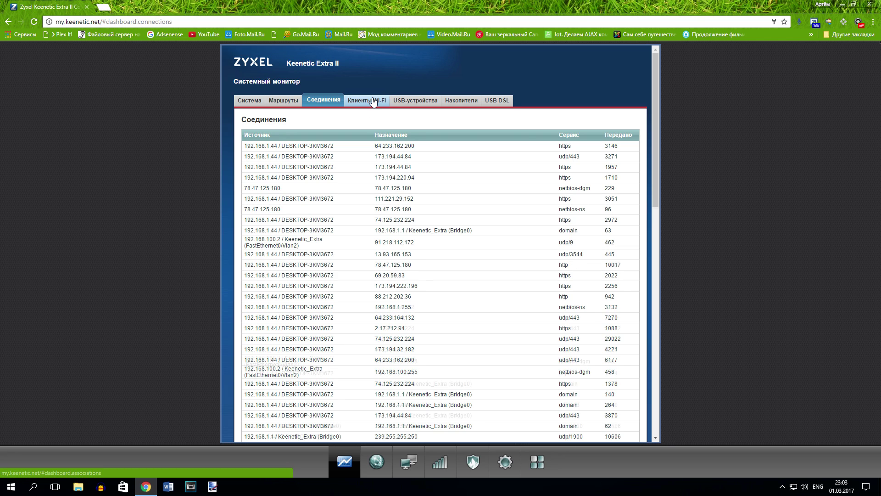
click(373, 101)
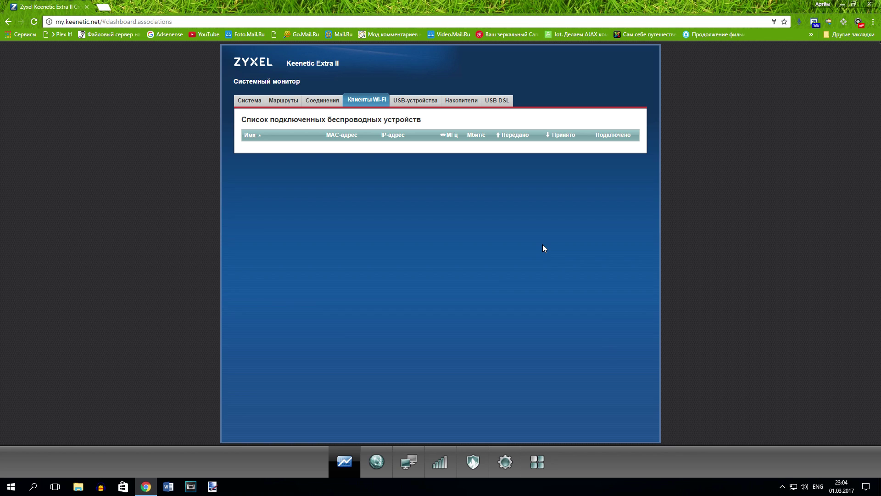
click(426, 102)
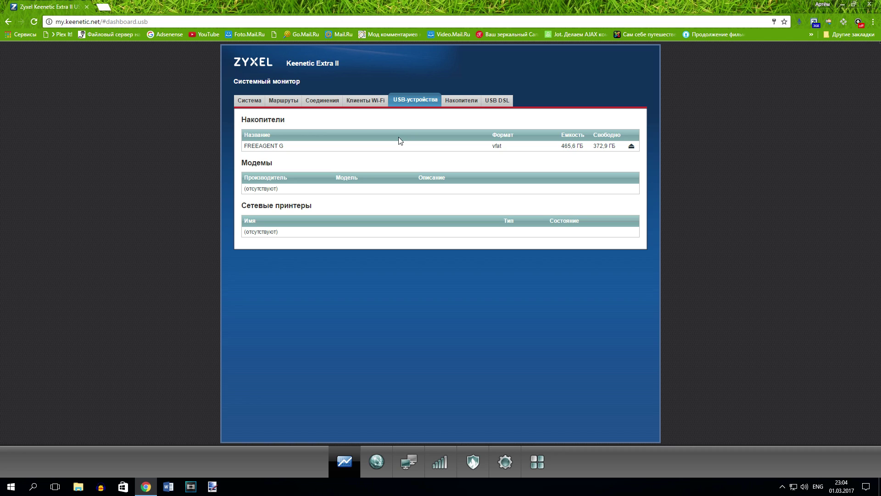
click(413, 146)
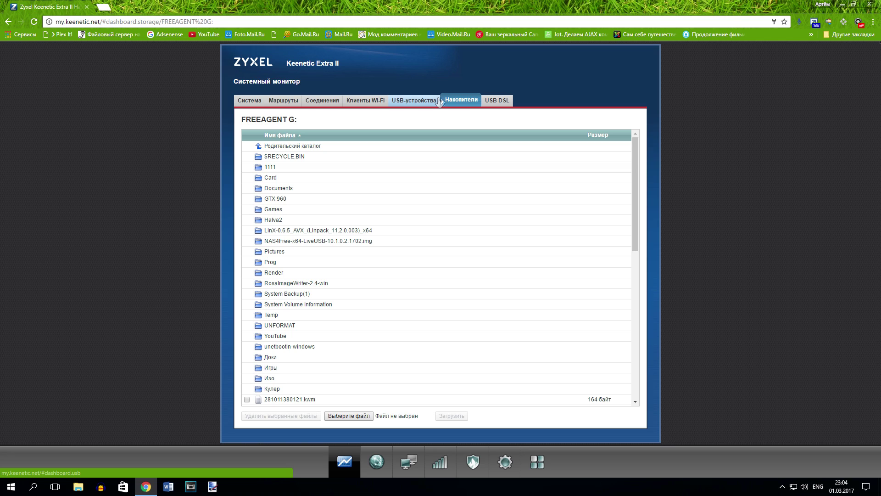
click(493, 100)
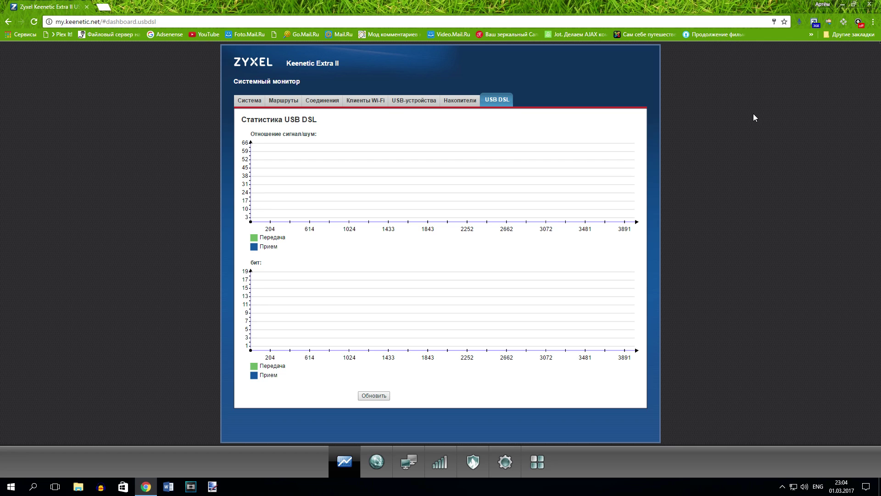
- Examine the router's Internet settings for the connection list and priority, IPoE, PPPoE/VPN, 802.1x and the КАБiNET authorizer
click(376, 461)
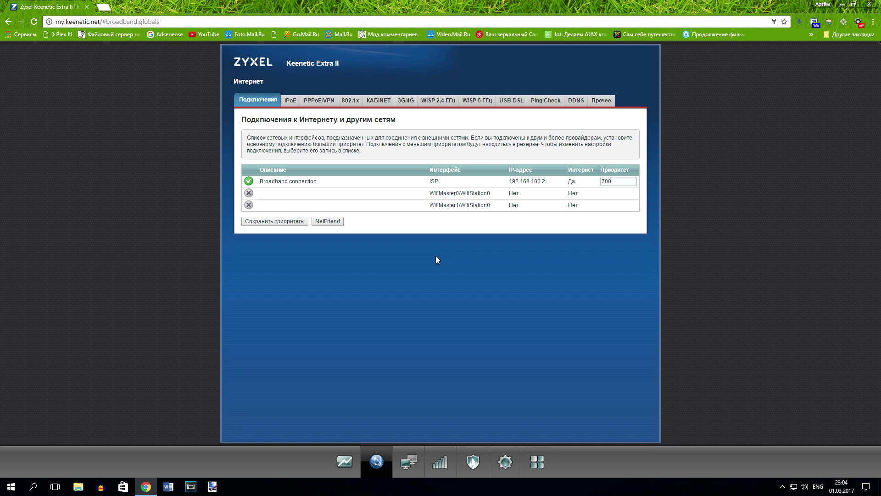
click(615, 181)
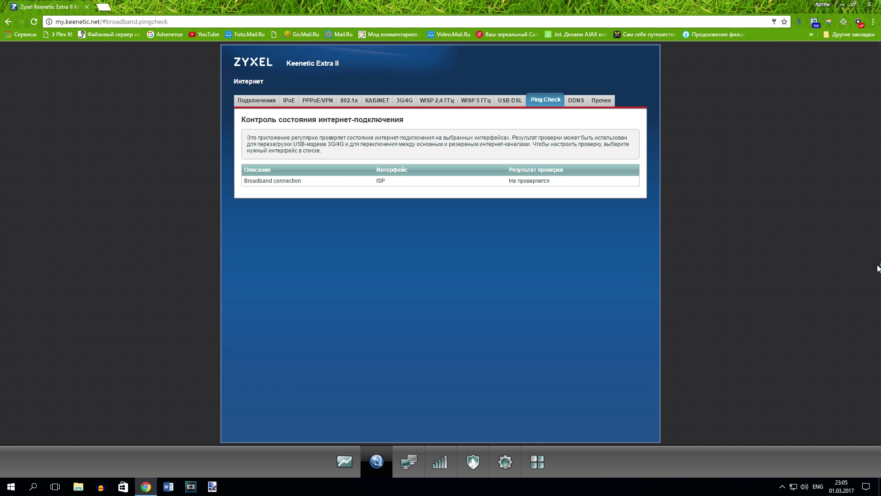
click(257, 100)
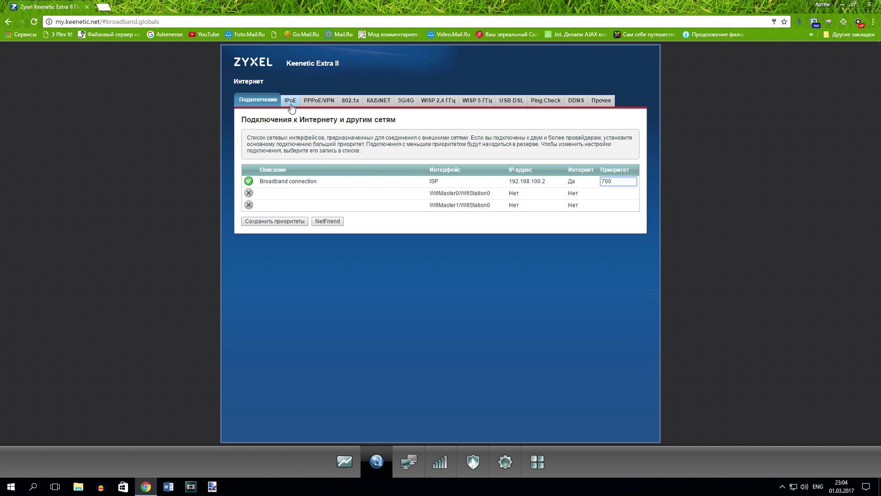
click(290, 100)
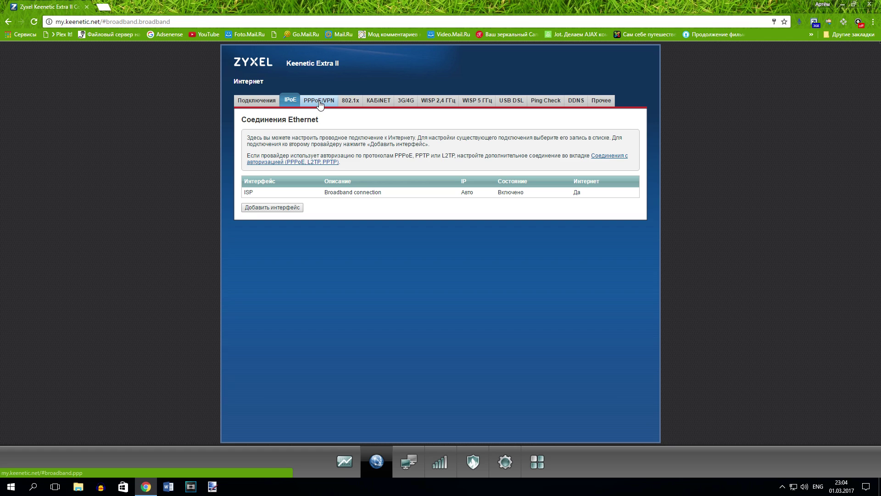
click(320, 103)
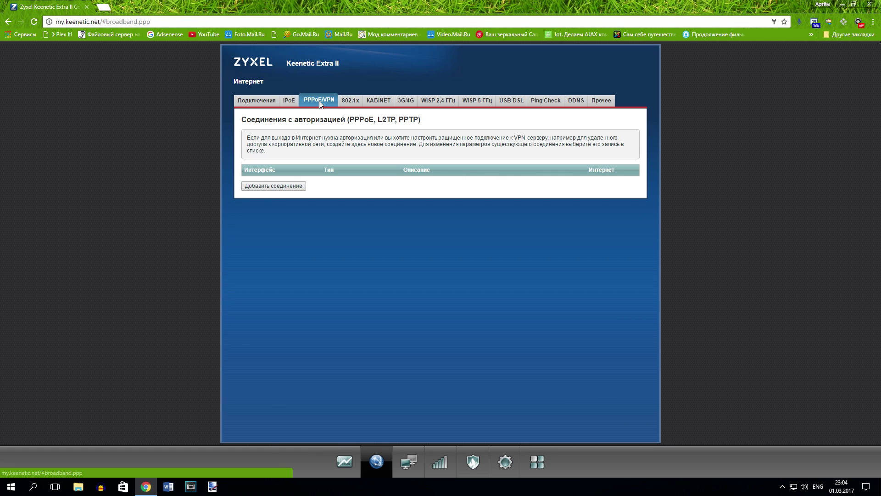
click(354, 97)
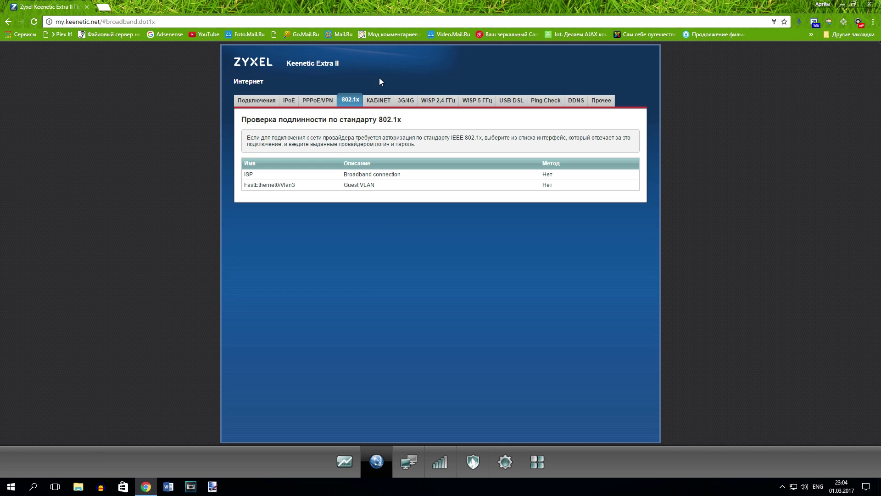
click(378, 101)
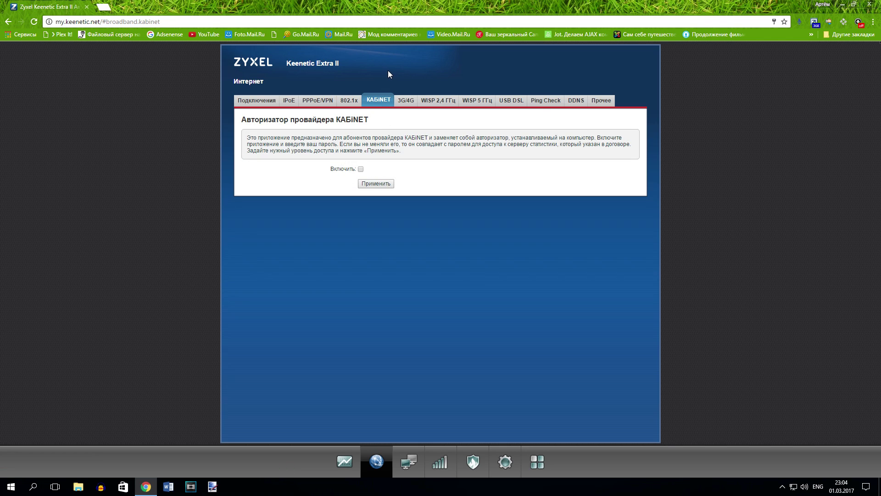
- Examine the Internet settings for 3G/4G, WISP 2.4 and 5 GHz, USB DSL, Ping Check, DDNS, and DNS servers with static routes
click(406, 101)
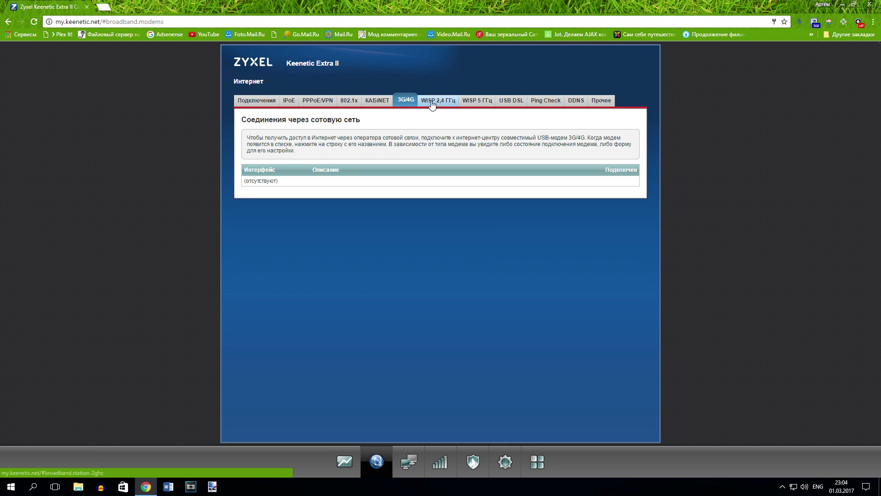
click(432, 105)
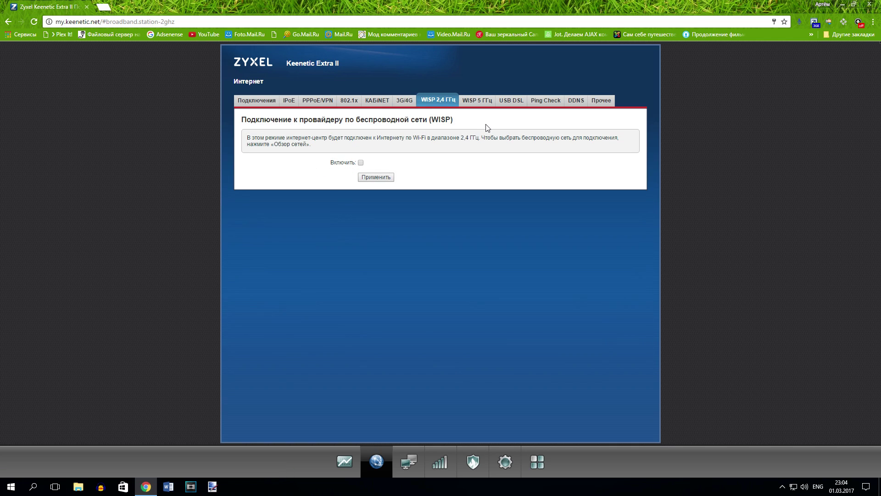
click(479, 101)
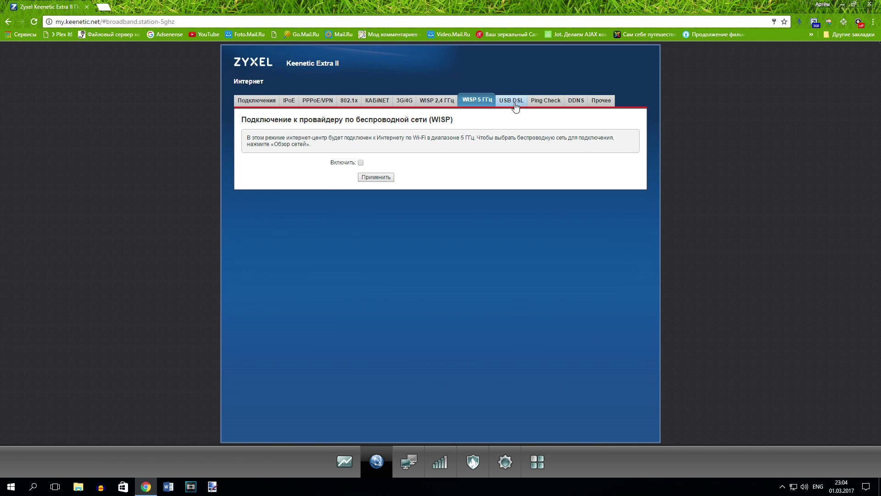
click(511, 101)
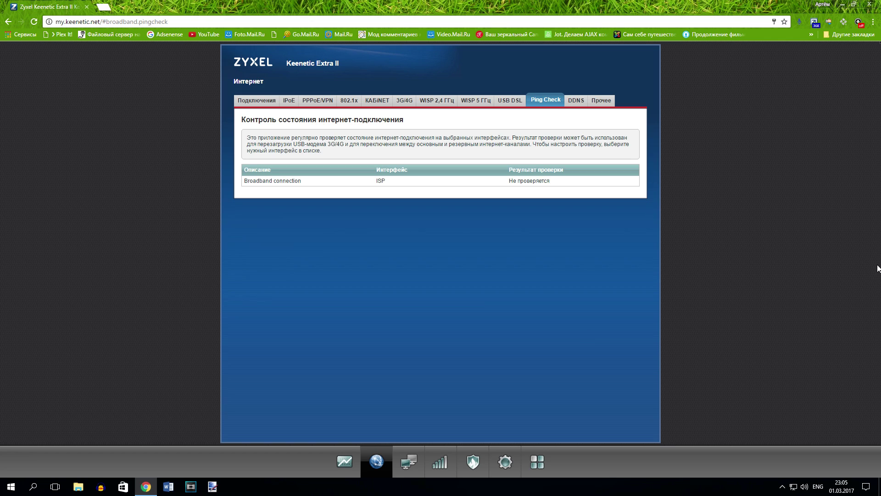
click(572, 103)
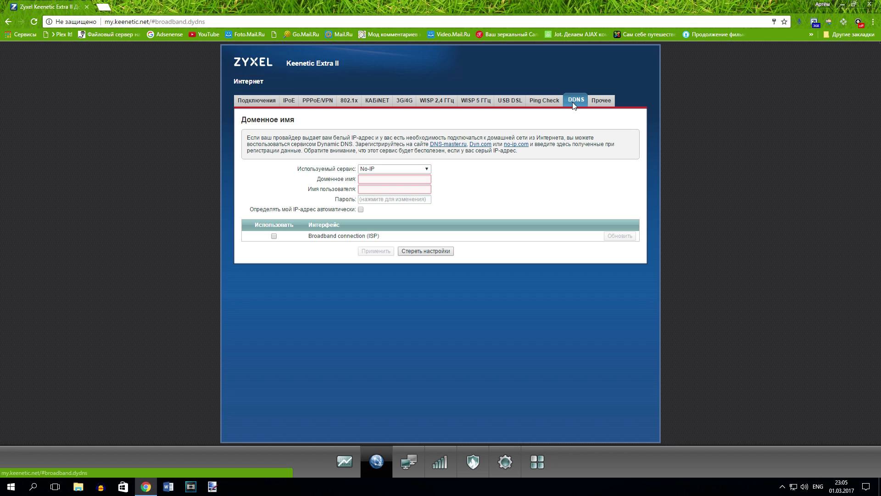
click(603, 103)
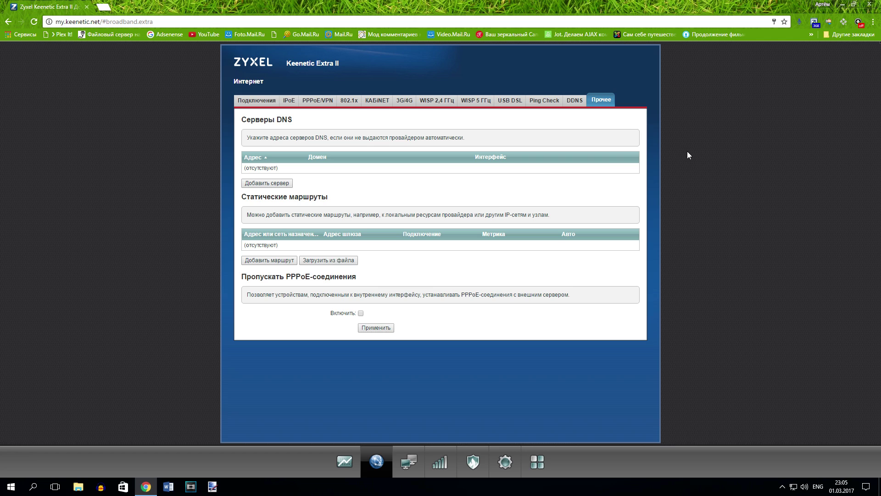
- Examine the home network settings: registered devices, network segments, DHCP Relay and IGMP Proxy
click(408, 461)
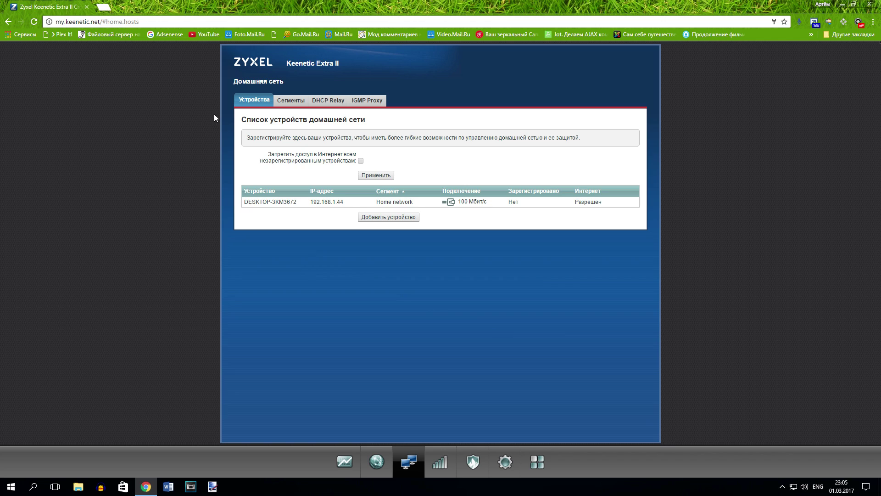
click(301, 99)
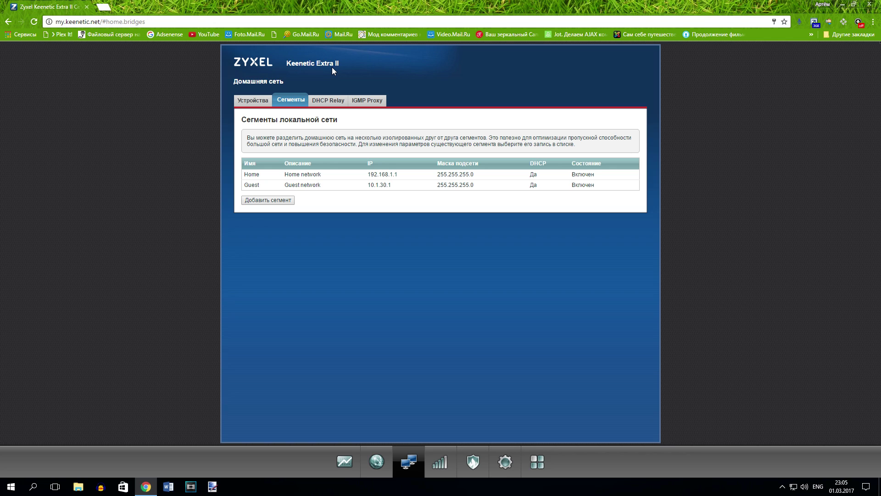
click(332, 102)
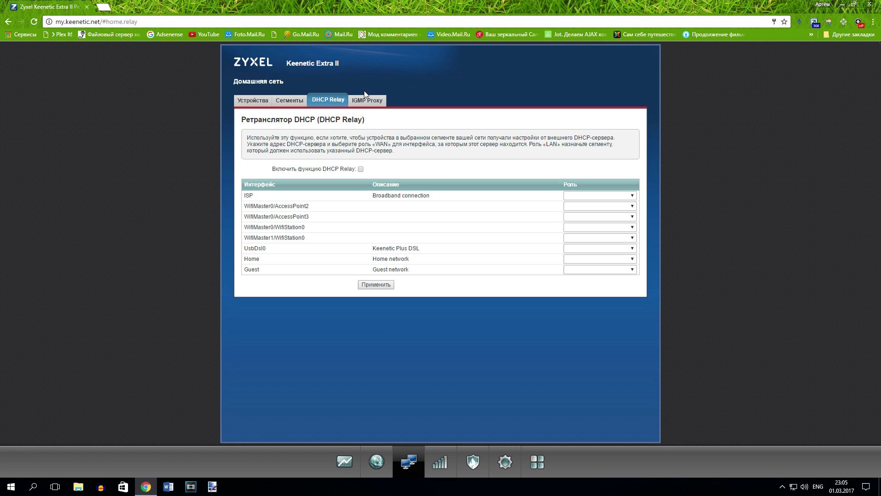
click(371, 101)
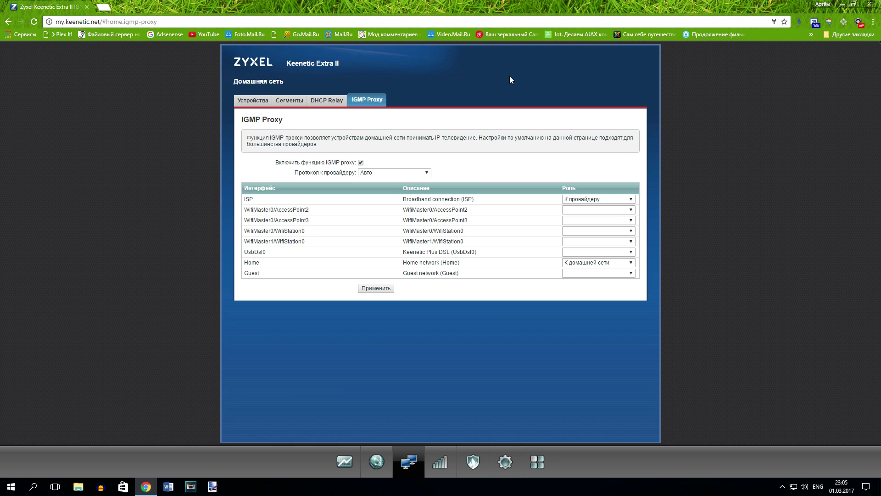
- Examine the Wi-Fi settings for the 2.4 GHz and 5 GHz access points, the guest network and the 2.4 GHz access list
click(445, 456)
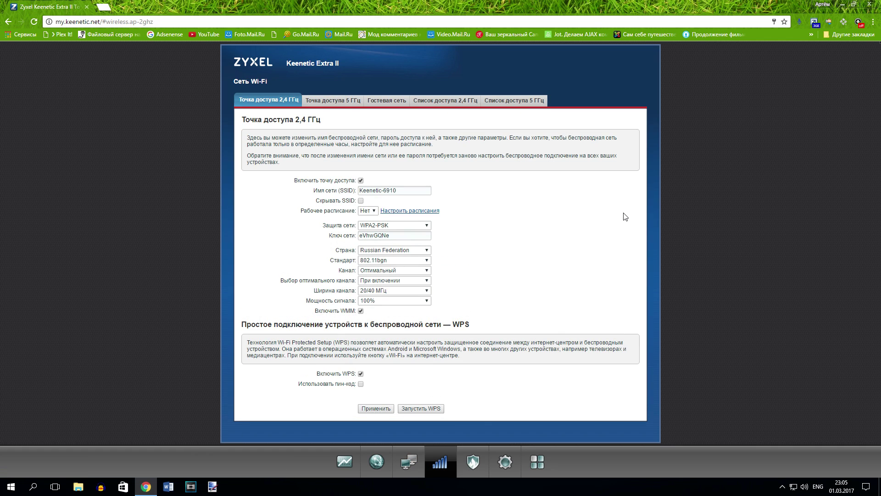
click(333, 101)
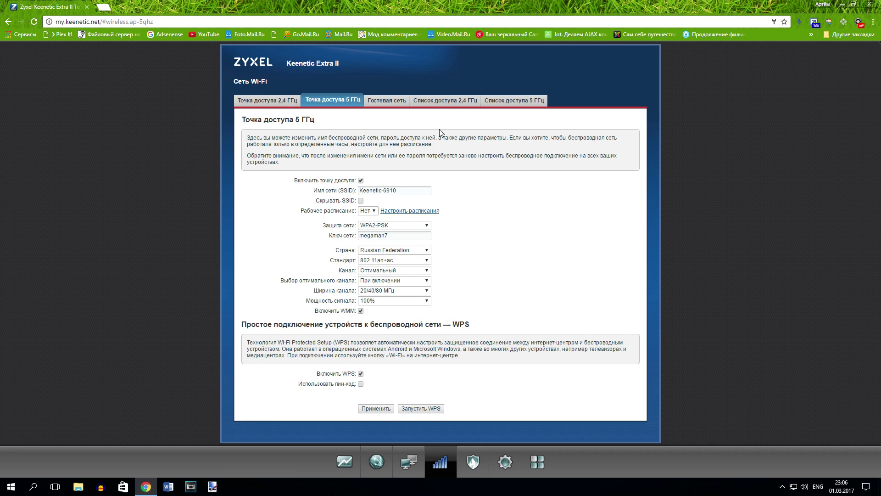
click(398, 103)
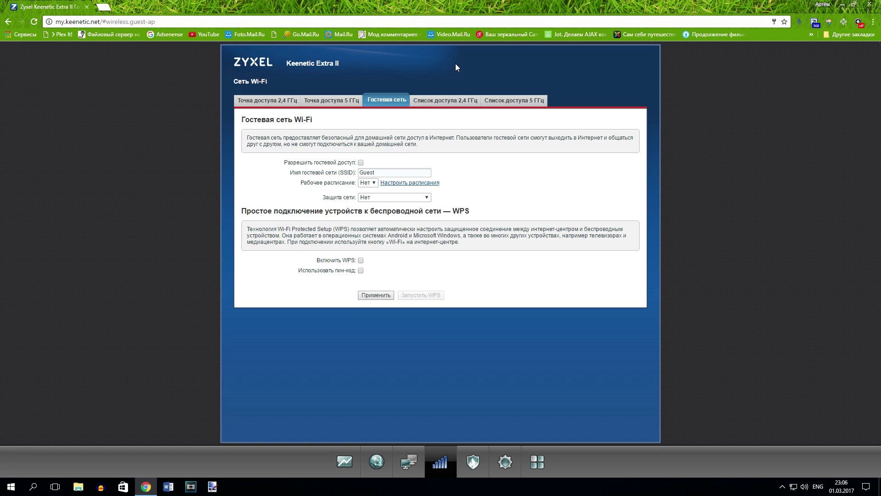
click(458, 102)
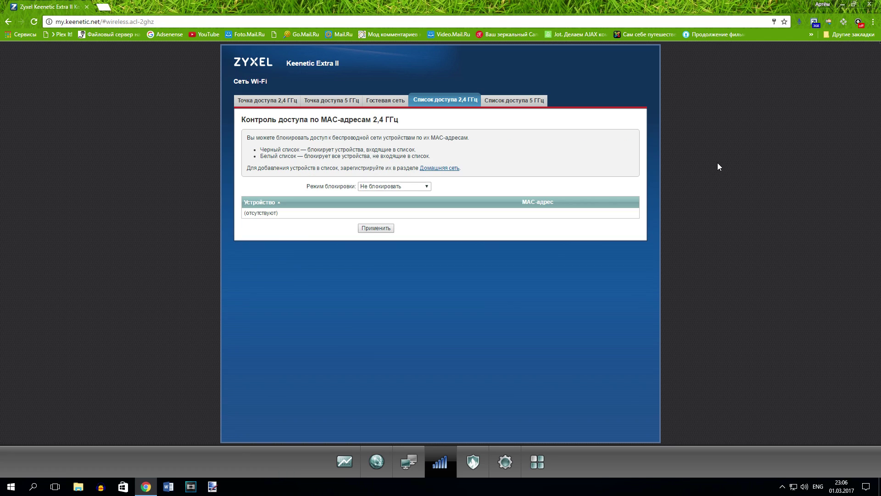
- Examine the security settings for NAT rules, firewall, SkyDNS and Яндекс.DNS, dismissing the SkyDNS registration form
click(473, 462)
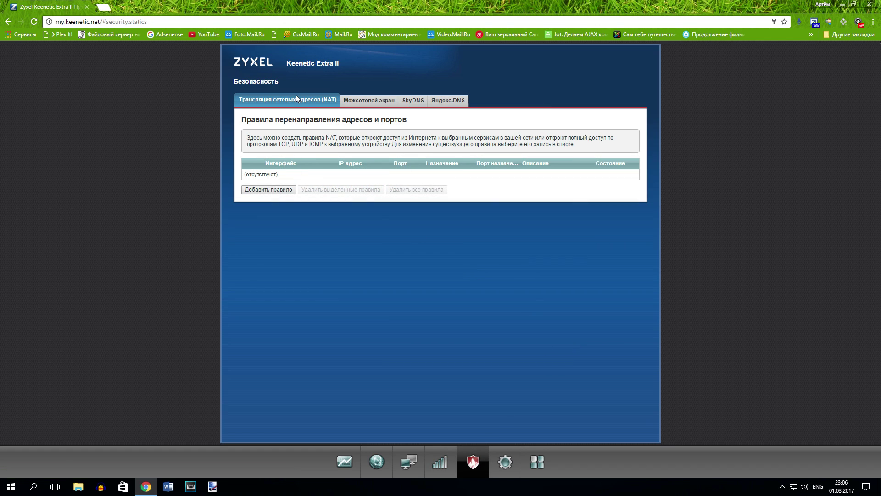
click(354, 103)
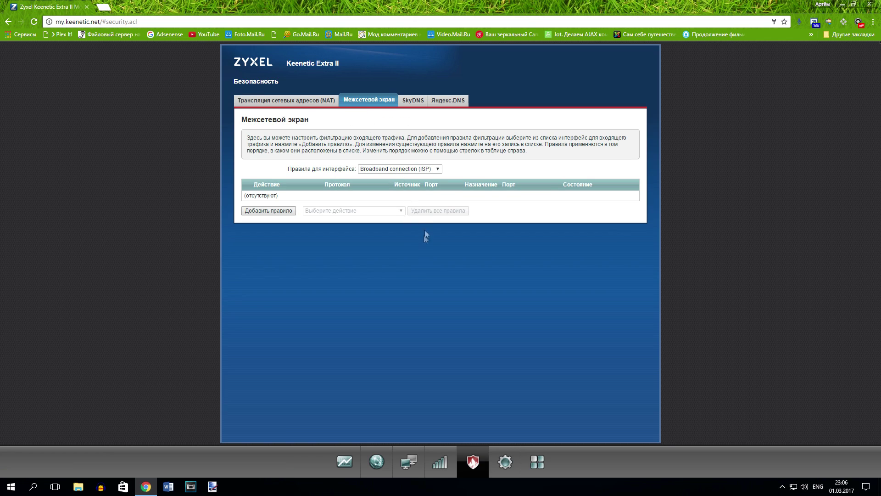
click(418, 101)
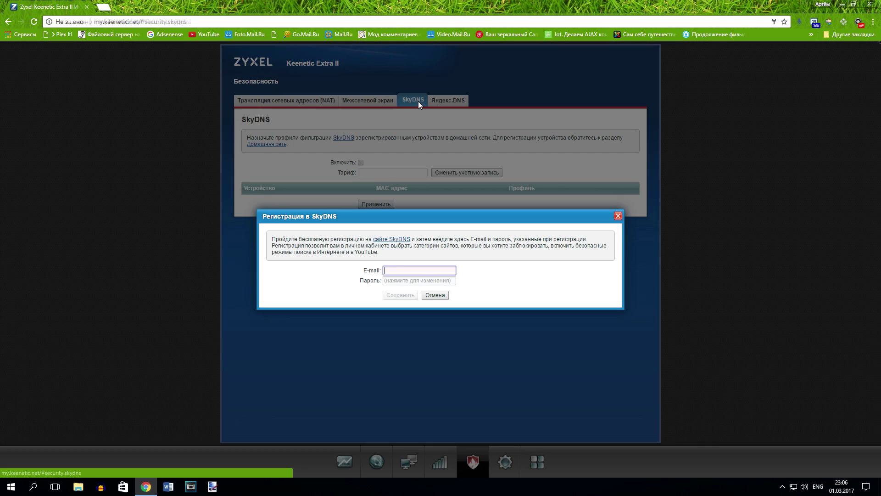
click(618, 215)
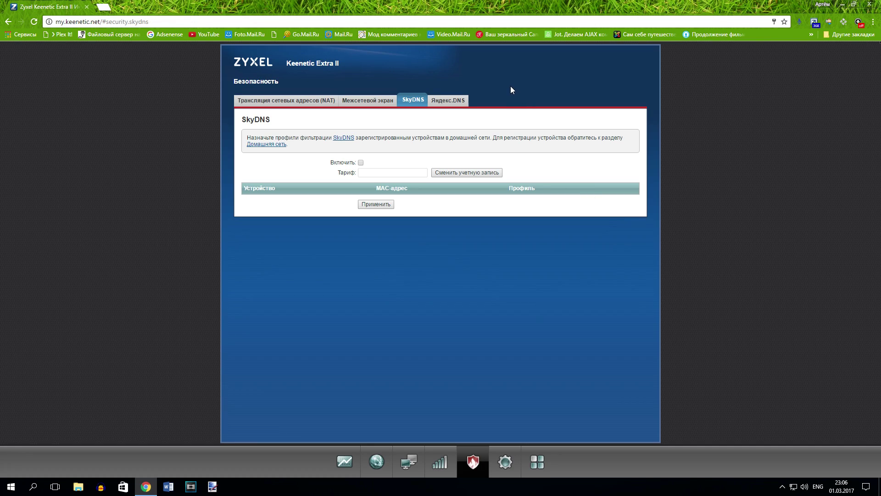
click(452, 103)
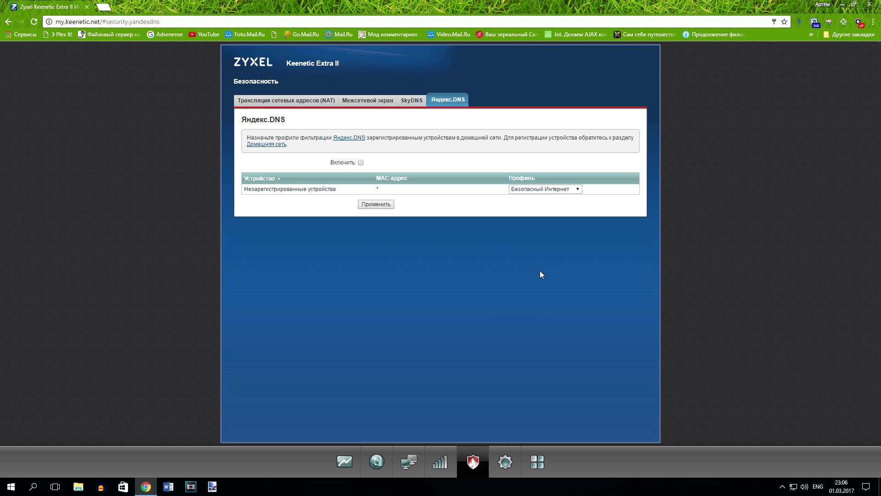
- Examine the system settings for device name, web access, system time, swap file and reboot, and the firmware update page with its component list
click(506, 461)
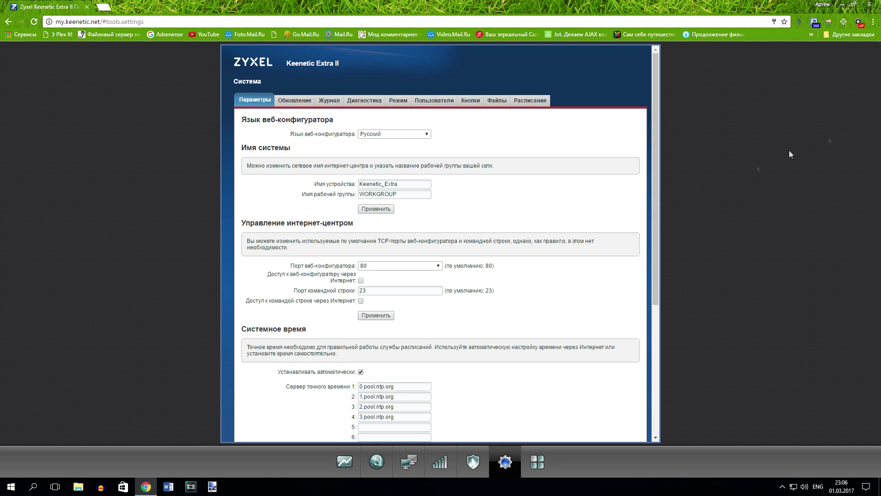
drag(657, 181, 659, 335)
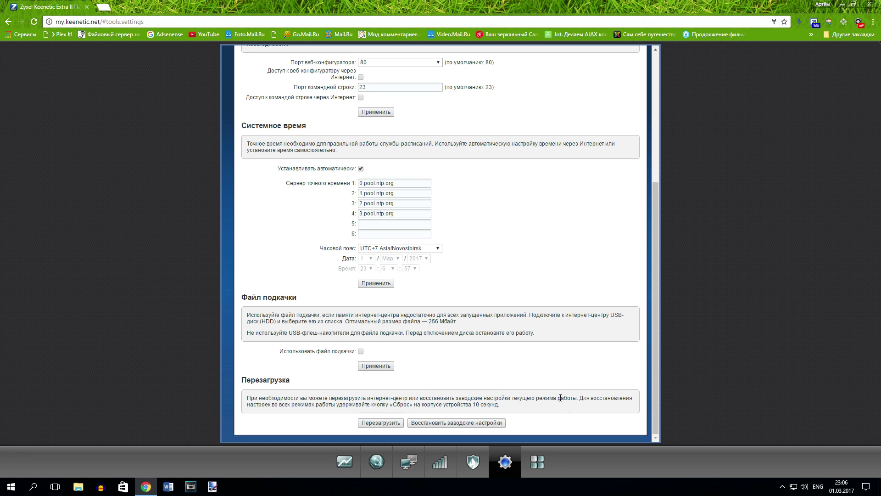
drag(653, 313, 661, 175)
click(294, 100)
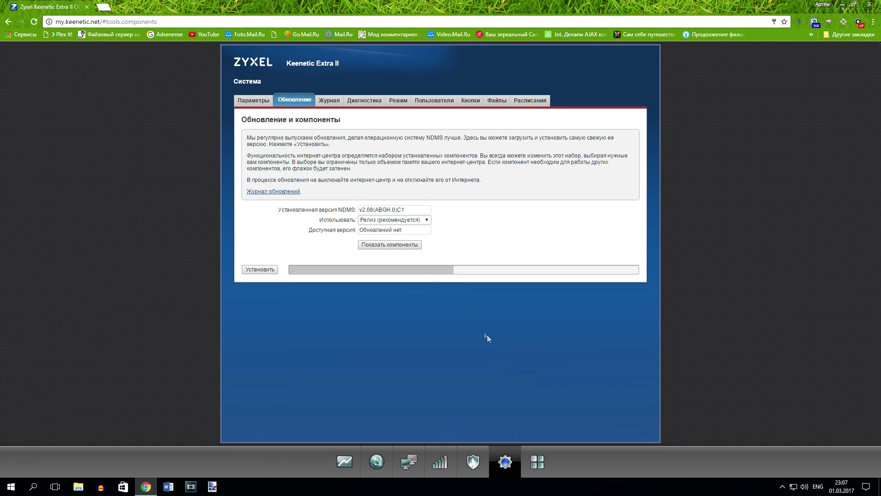
click(388, 244)
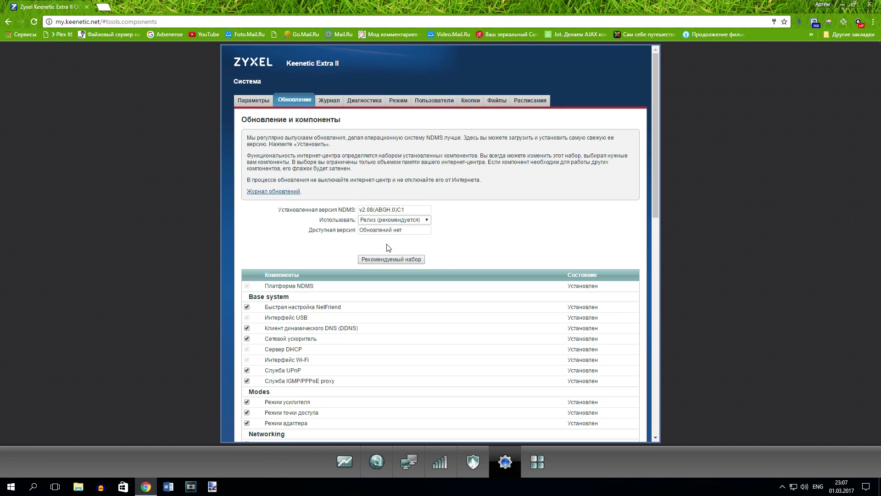
drag(656, 183, 671, 412)
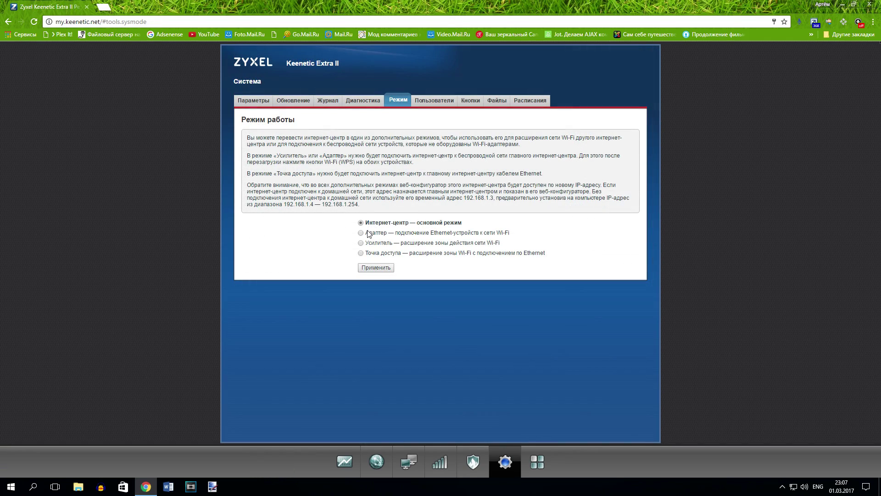
- Go through the operating modes Усилитель and Адаптер, ending on the main mode Интернет-центр without applying a change
click(380, 243)
click(380, 232)
click(379, 225)
- Examine the actions assignable to the router's Wi-Fi and FN buttons, and the form for adding a work schedule
click(471, 100)
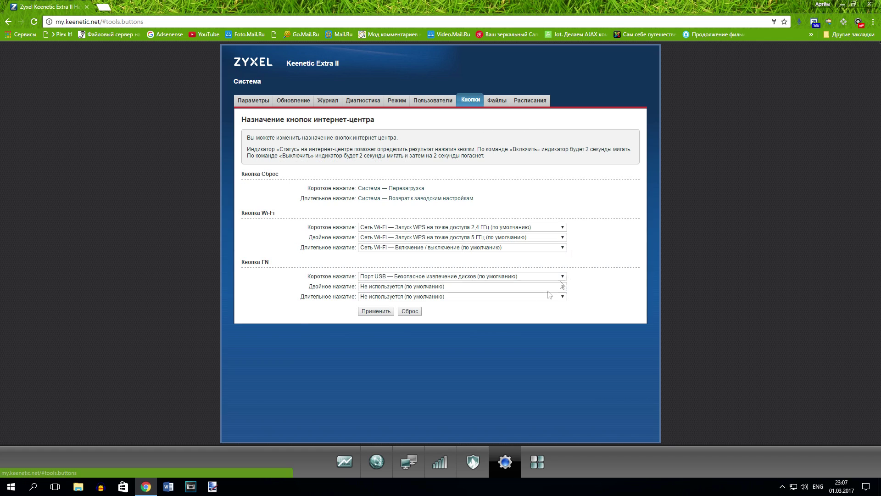
click(381, 226)
click(596, 213)
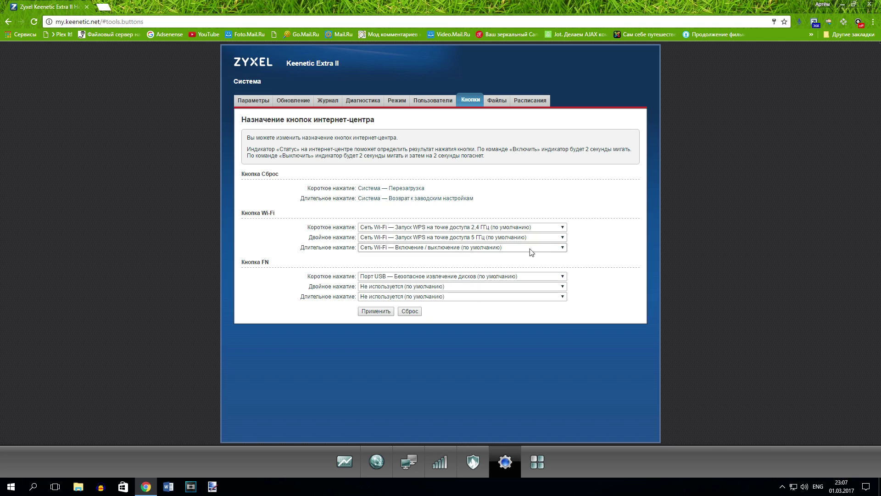
click(485, 275)
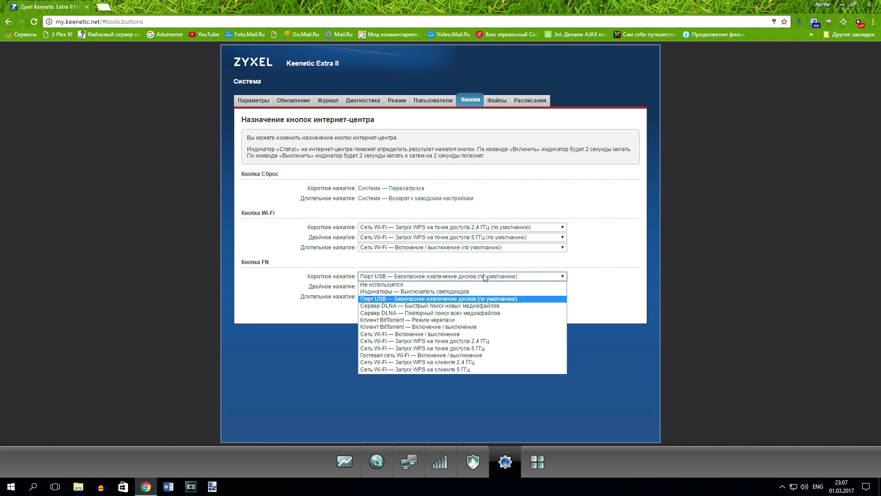
click(641, 289)
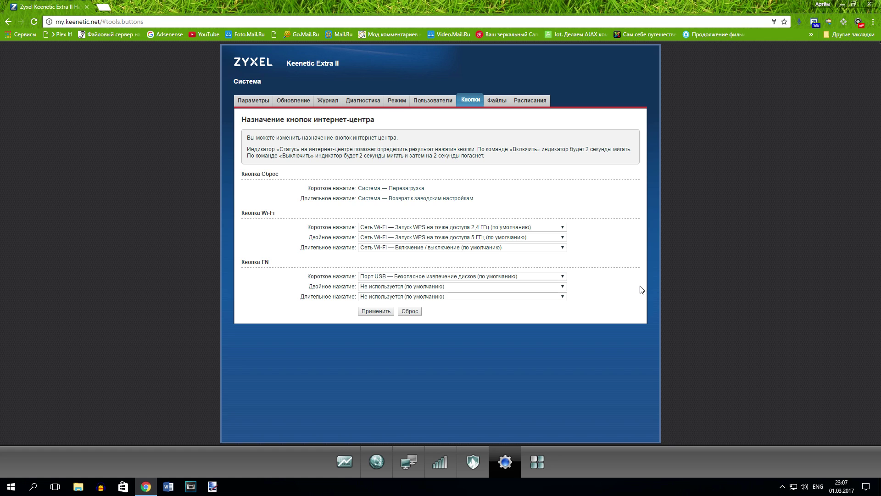
click(530, 100)
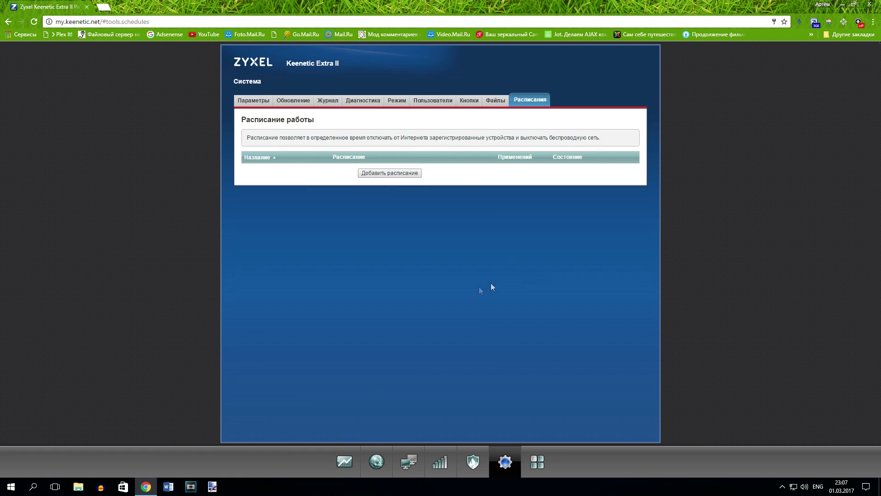
click(405, 173)
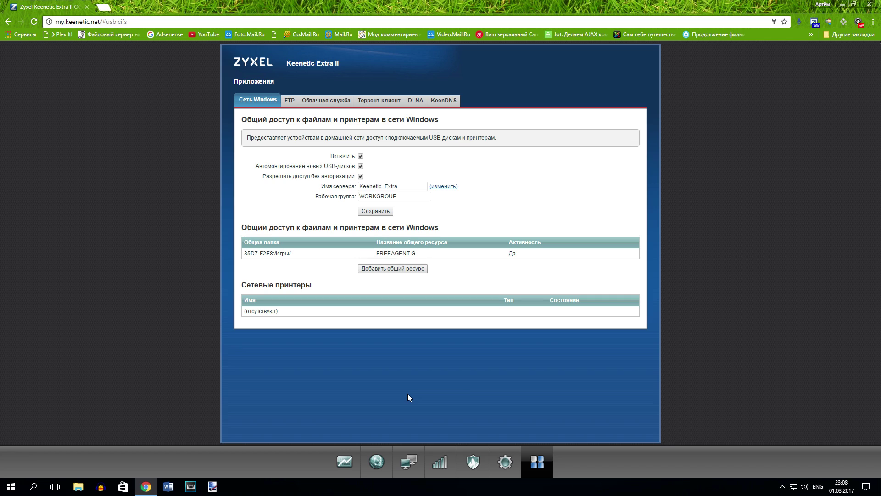
- Examine the application settings for Windows network sharing, FTP, cloud service, torrent client, DLNA and KeenDNS, and return to the monitoring section
click(384, 269)
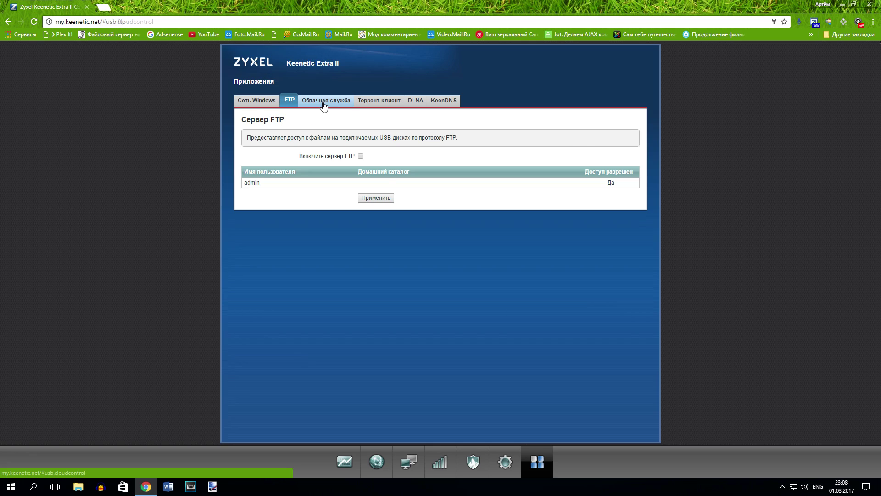
click(326, 100)
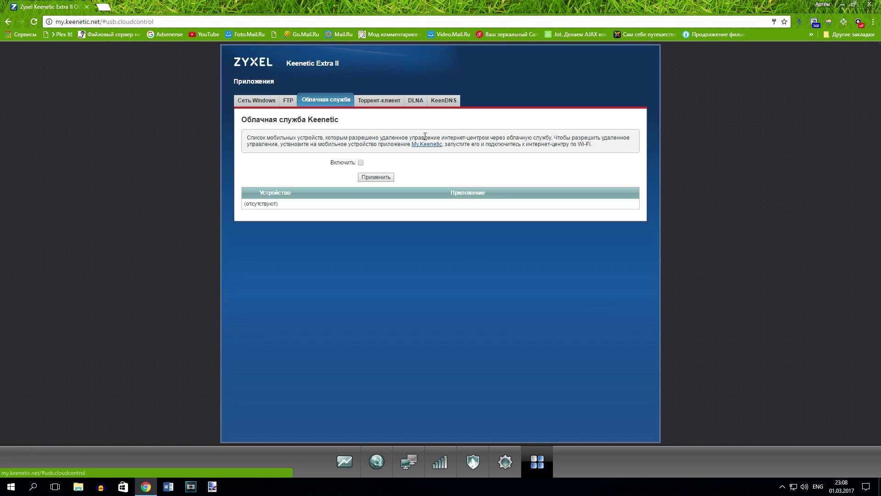
click(392, 101)
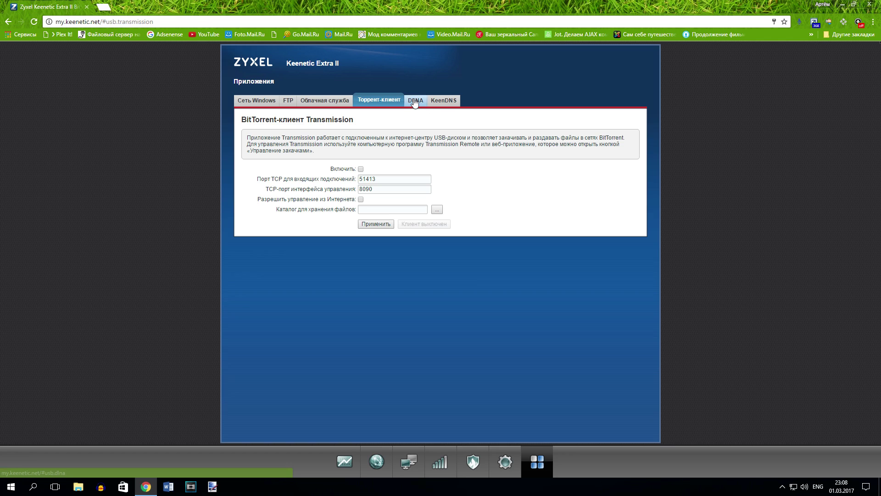
click(415, 101)
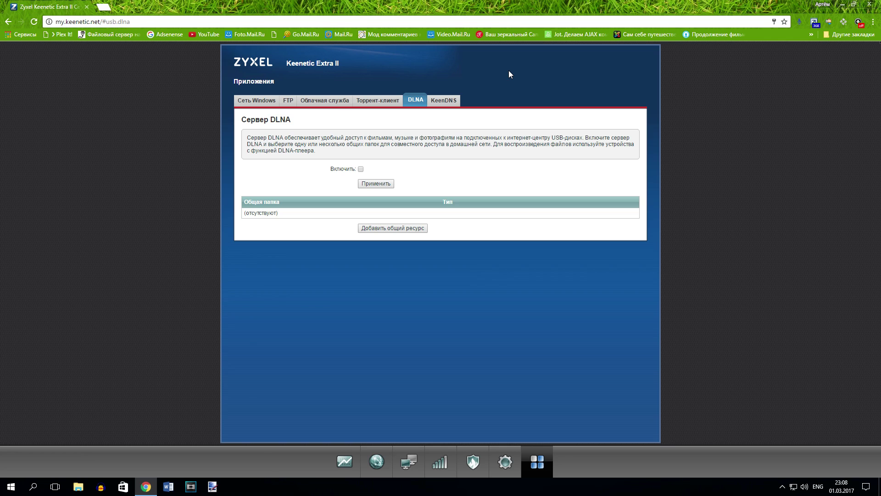
click(443, 100)
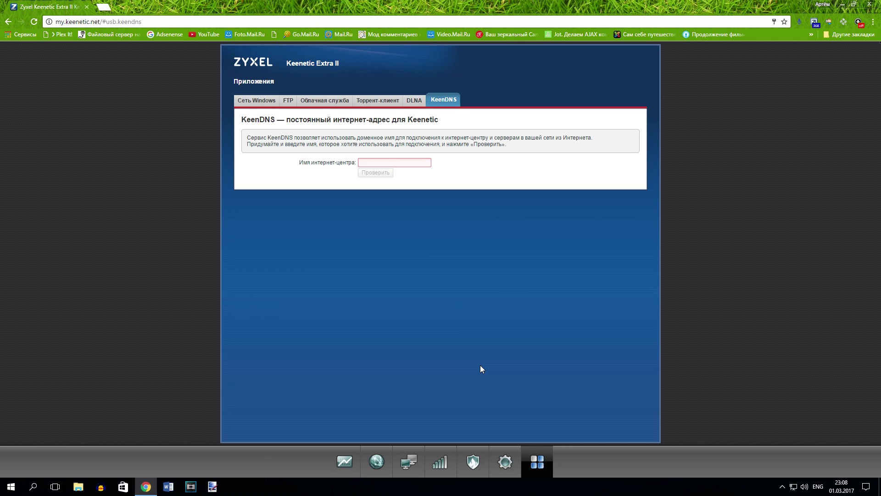
click(345, 461)
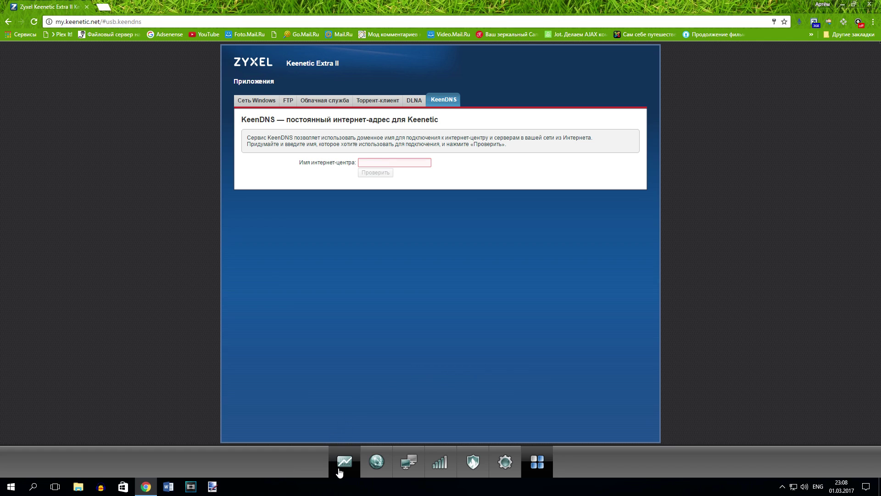